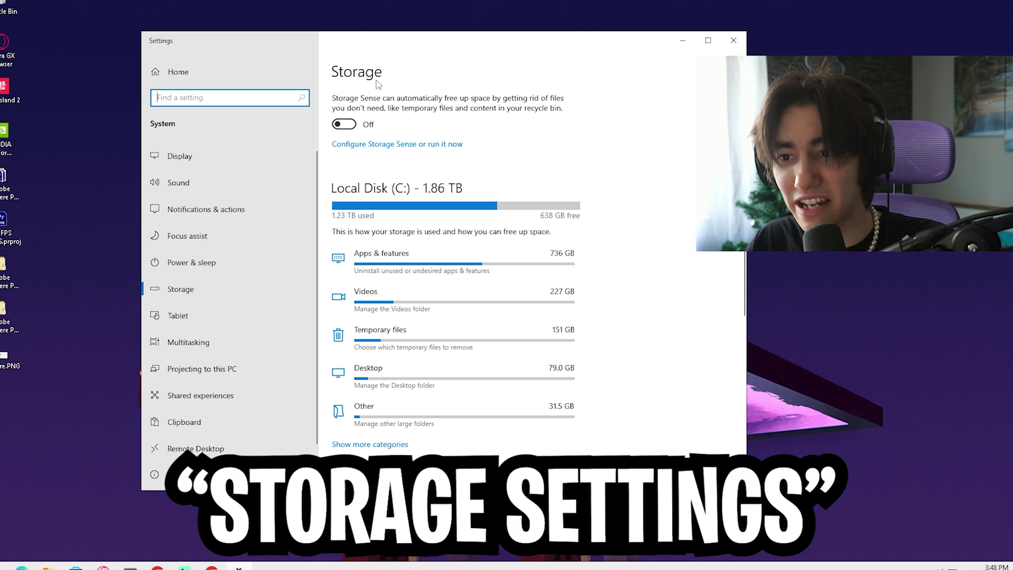
# - Search 'storage' and open the Temporary files breakdown in Storage settings
pyautogui.press('super')
pyautogui.write('storage')
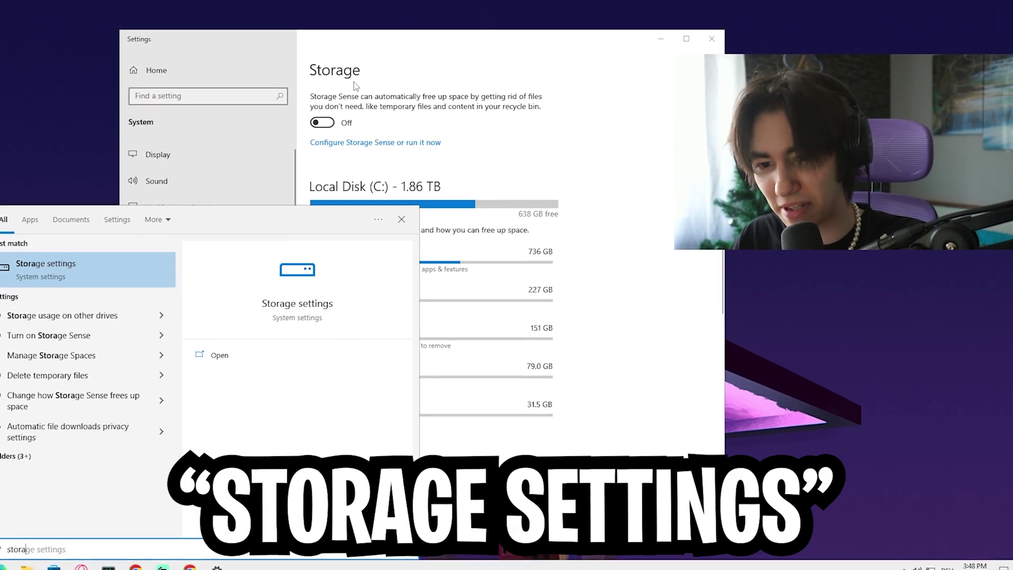
pyautogui.click(136, 272)
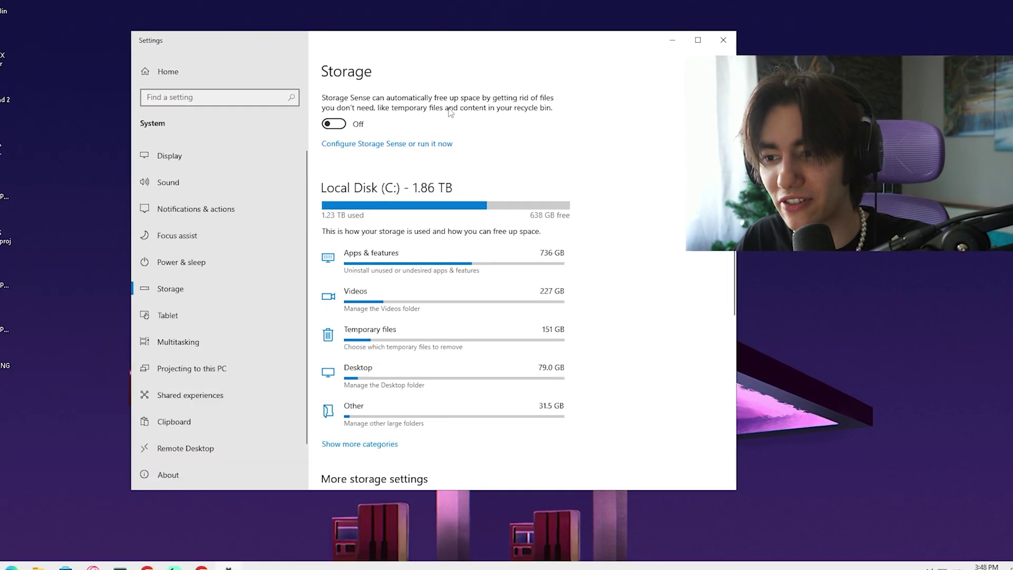
pyautogui.click(347, 354)
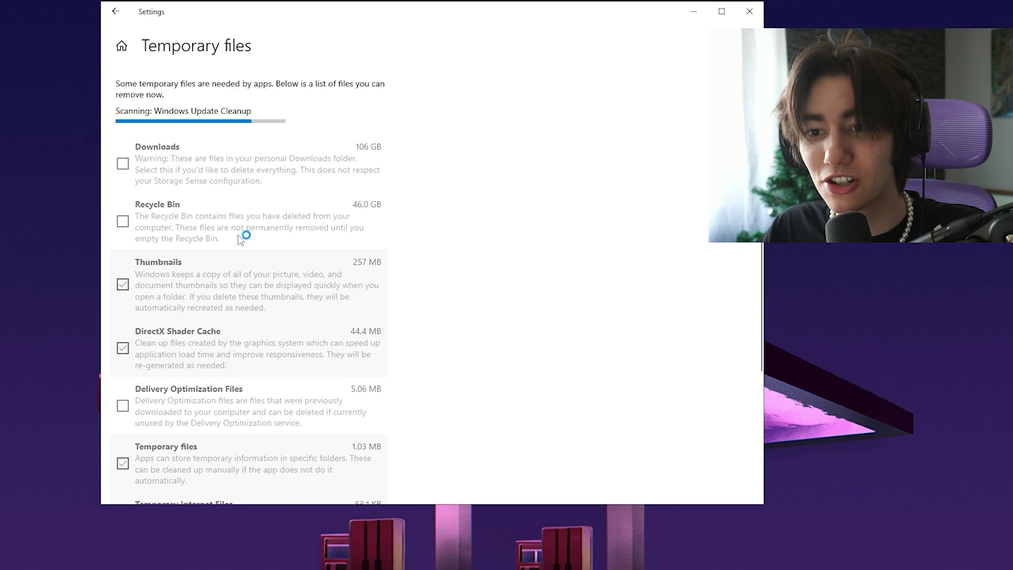
pyautogui.scroll(-3, 275, 263)
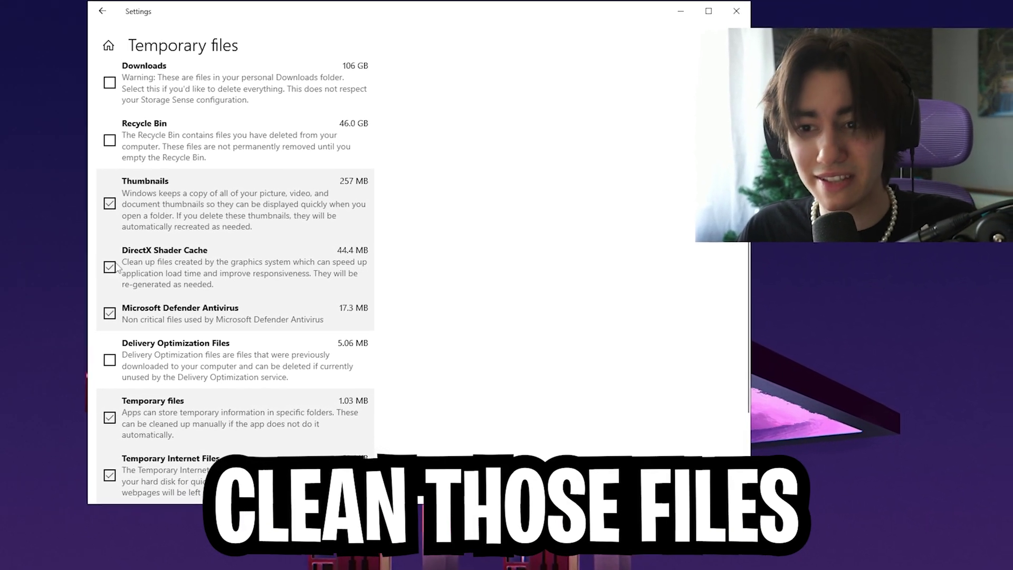
# - Tick Recycle Bin with the caches, leaving Downloads unticked, and remove the temporary files
pyautogui.click(117, 143)
pyautogui.scroll(-1, 160, 246)
pyautogui.scroll(-2, 159, 247)
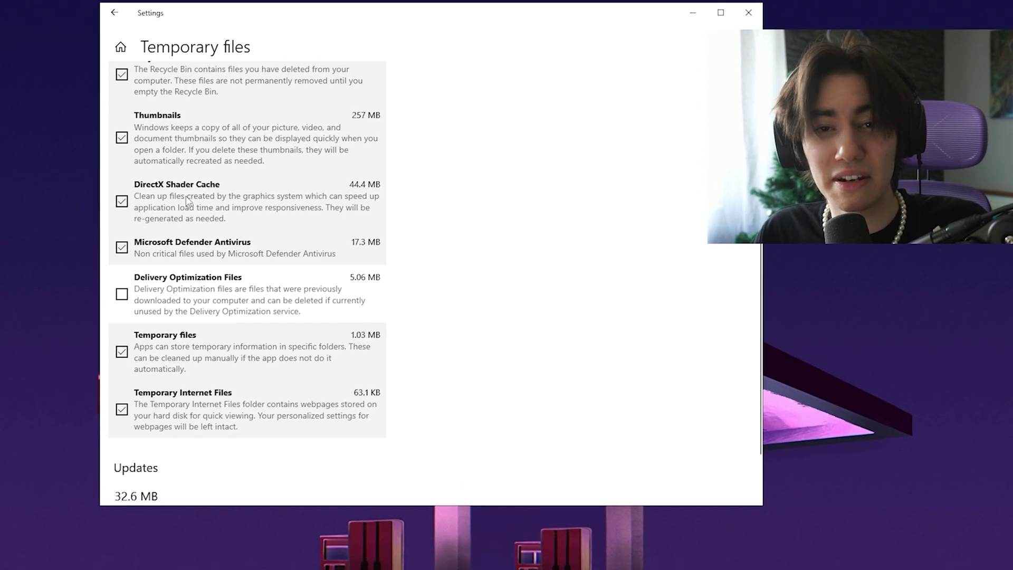
pyautogui.scroll(5, 174, 200)
pyautogui.click(164, 182)
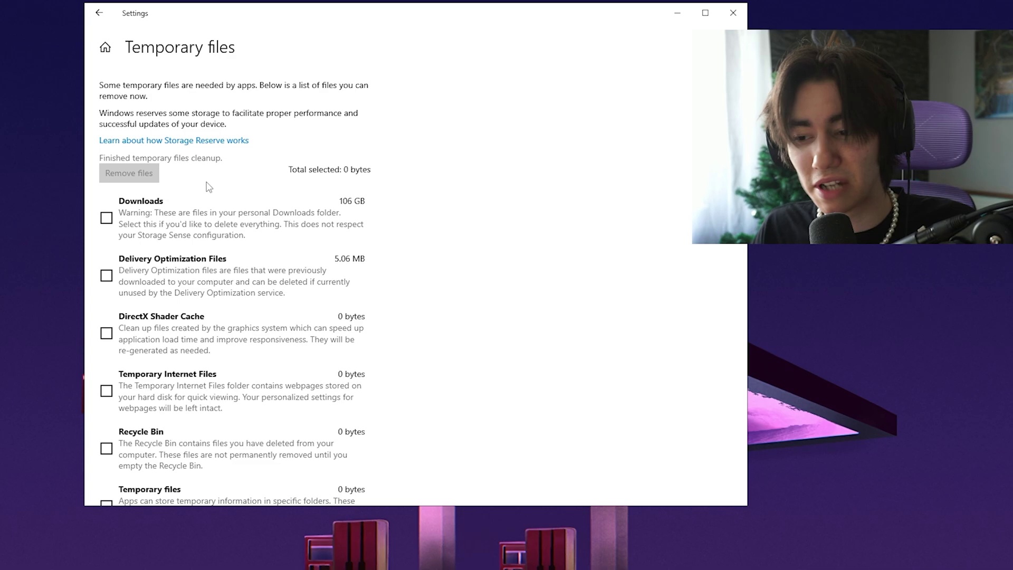
pyautogui.scroll(-3, 209, 187)
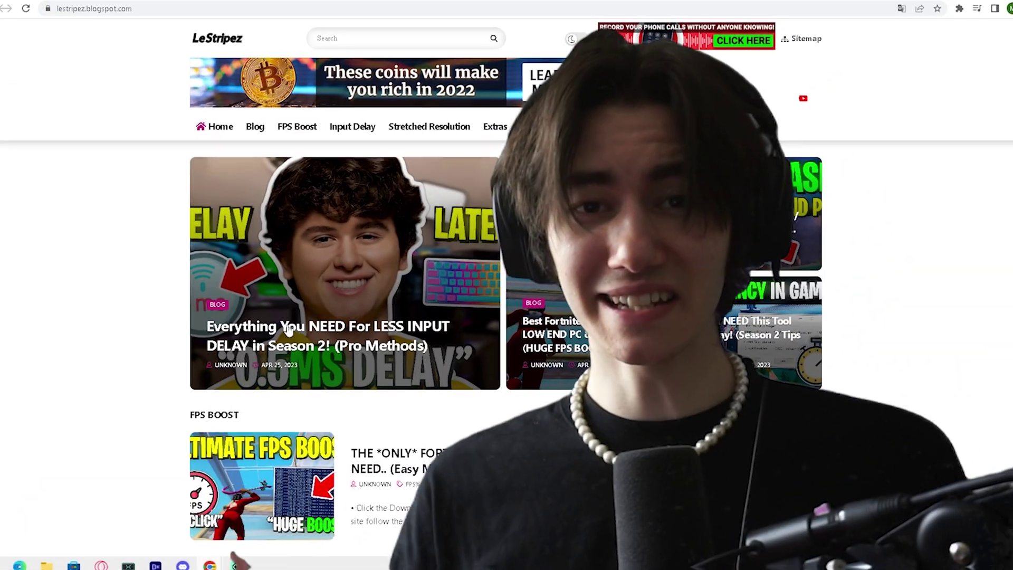
pyautogui.scroll(-6, 454, 259)
# - Show the LeStripez blog's FPS Boost posts and scroll through them
pyautogui.scroll(3, 455, 259)
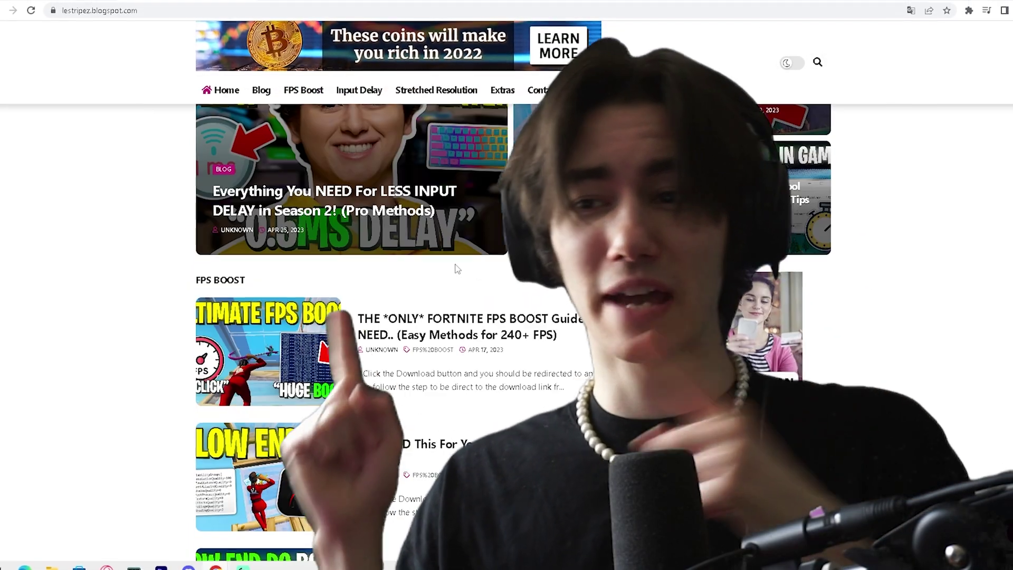
pyautogui.scroll(3, 455, 268)
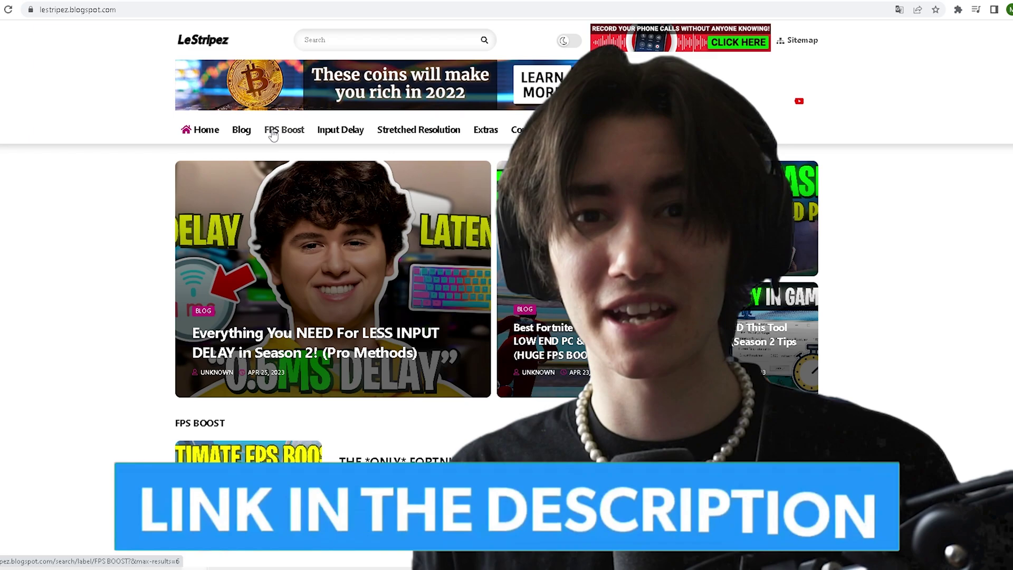
pyautogui.click(290, 136)
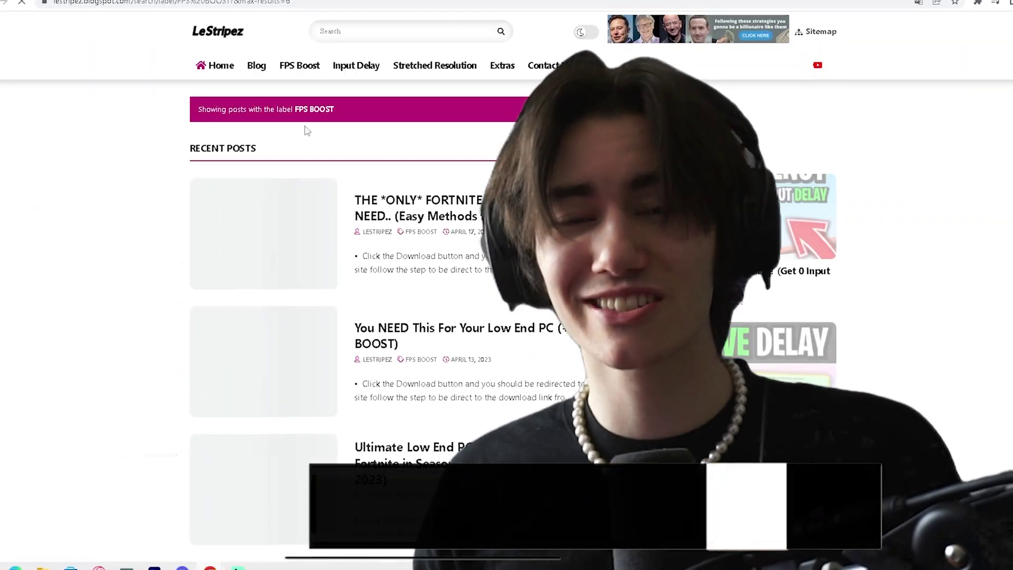
pyautogui.scroll(-3, 194, 404)
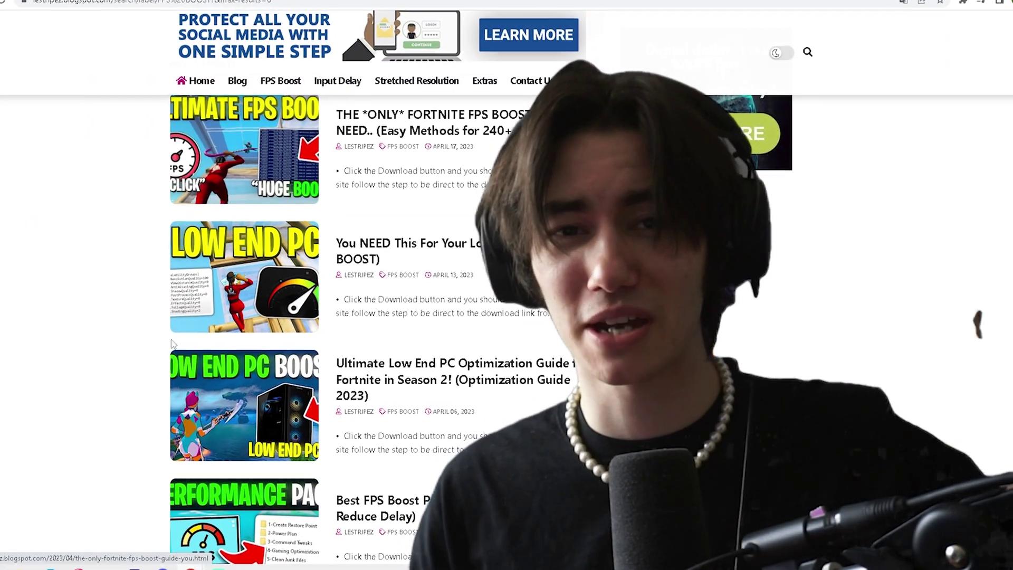
pyautogui.scroll(-5, 168, 399)
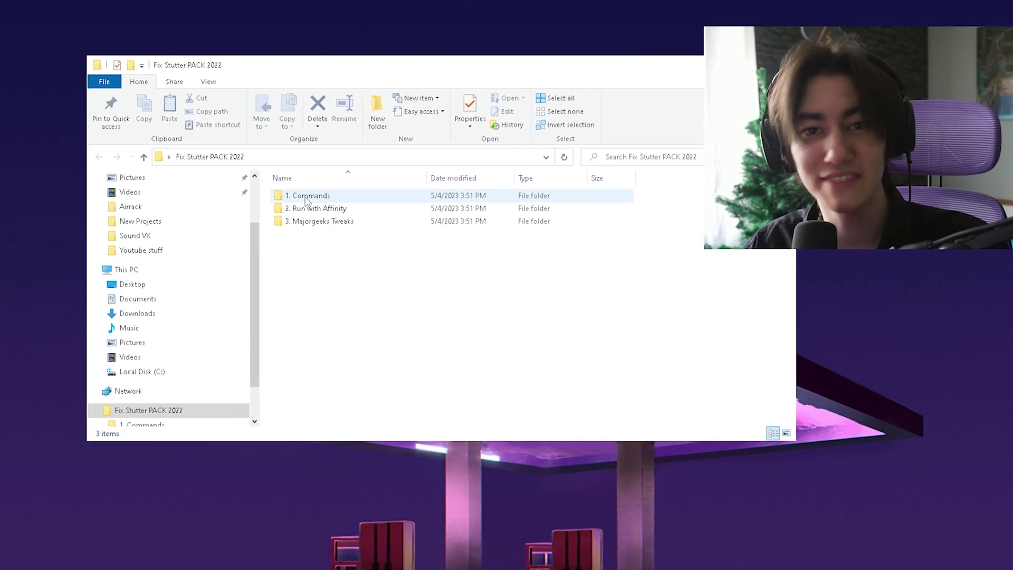
# - Open 'Best Commands To Fix Stutter.txt' from the '1. Commands' folder in Notepad
pyautogui.doubleClick(305, 198)
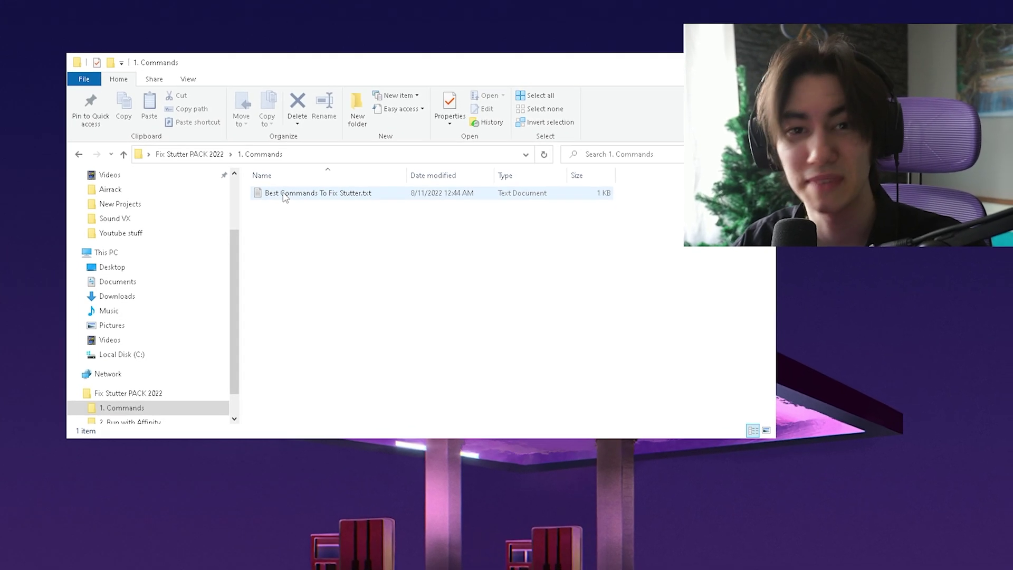
pyautogui.doubleClick(285, 195)
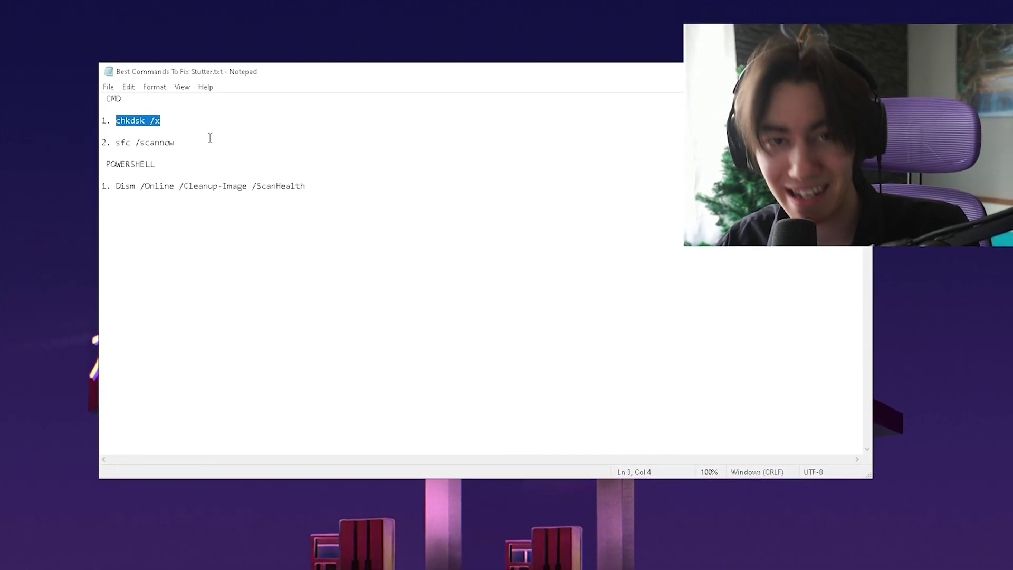
# - Run chkdsk /c in a Command Prompt launched as administrator
pyautogui.press('super')
pyautogui.write('cmd')
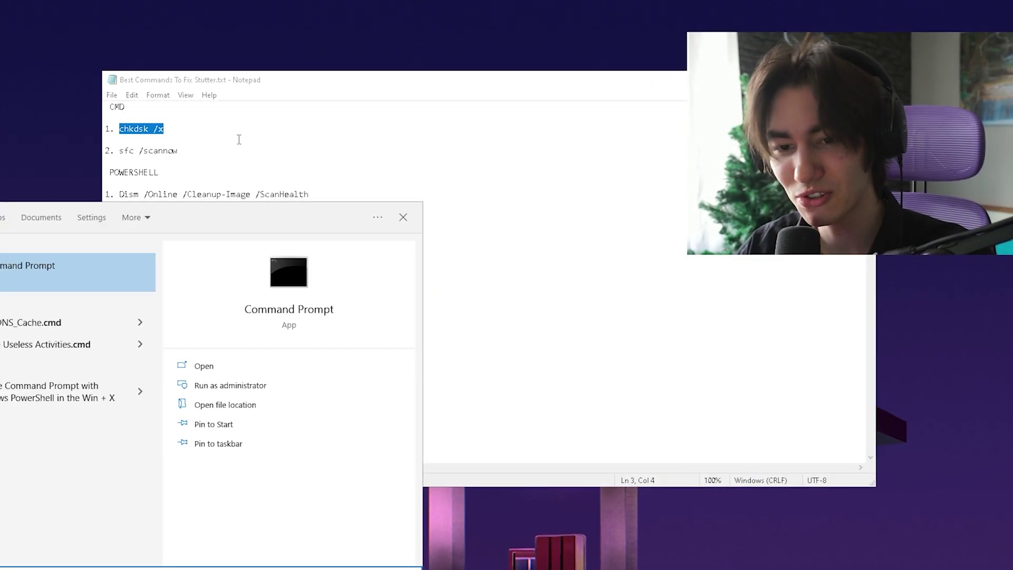
pyautogui.rightClick(30, 276)
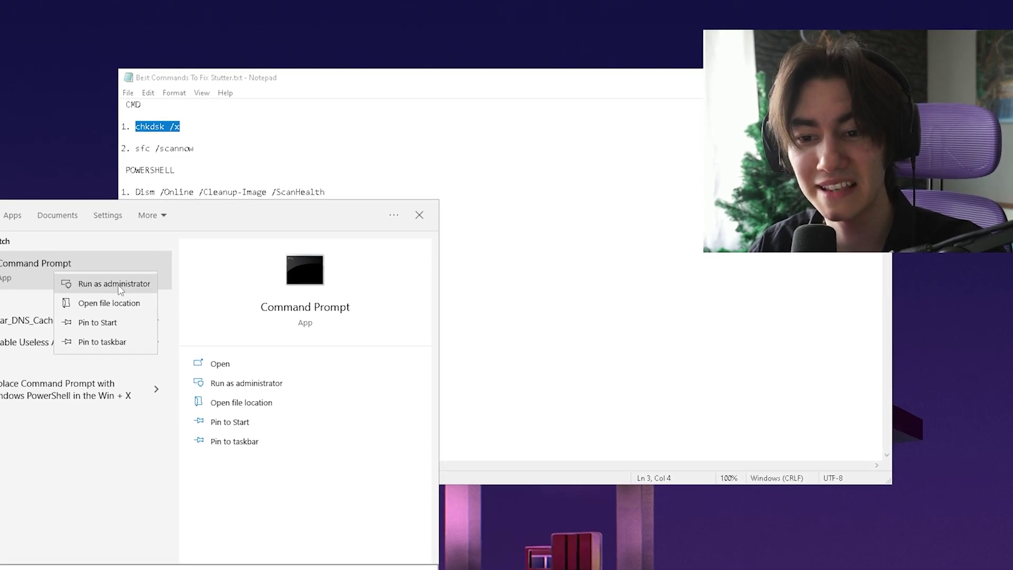
pyautogui.click(115, 287)
pyautogui.write('chkdsk /')
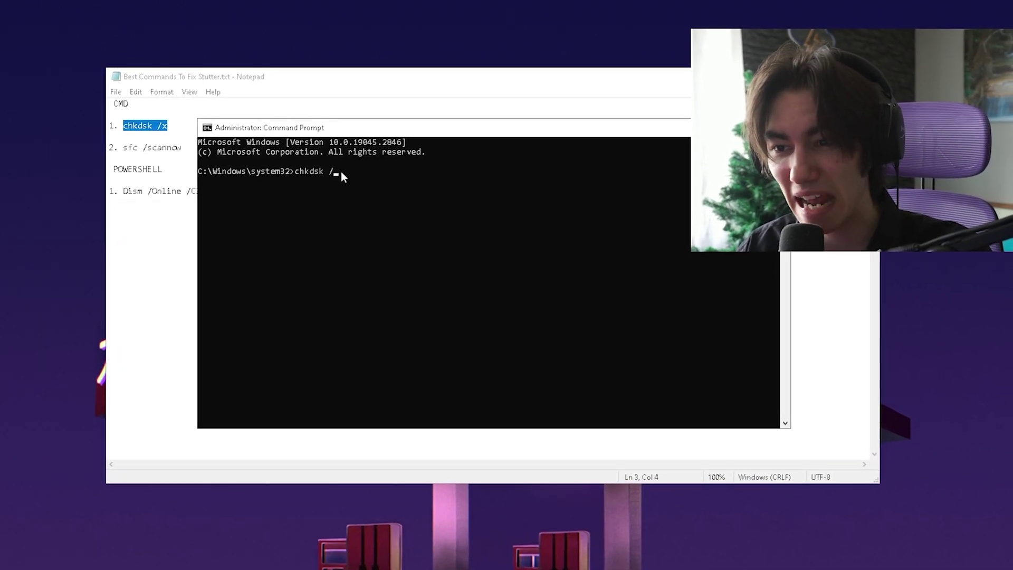
pyautogui.write('c')
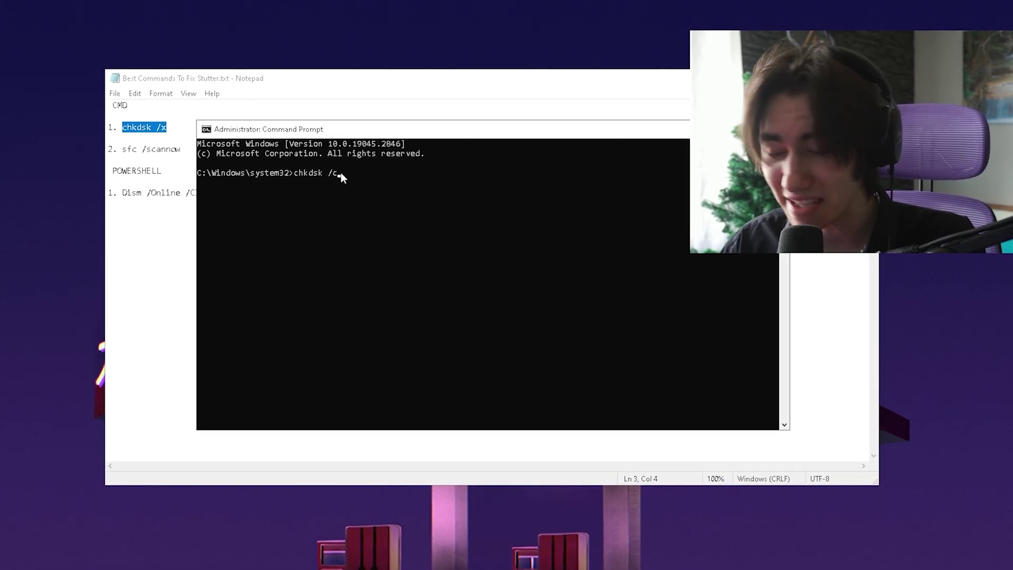
pyautogui.press('Return')
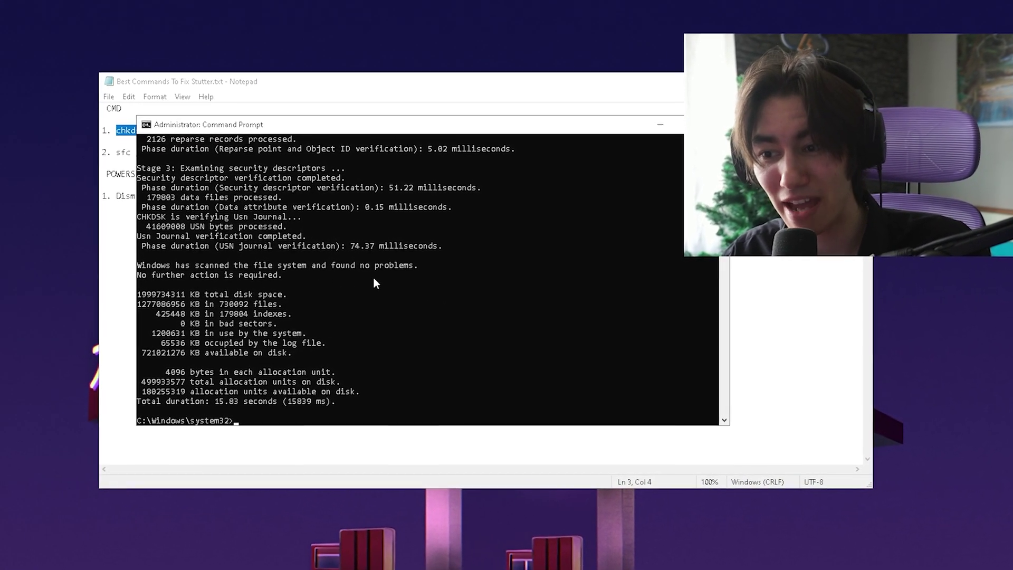
# - Copy sfc /scannow from the Notepad command list and run it in Command Prompt
pyautogui.click(132, 135)
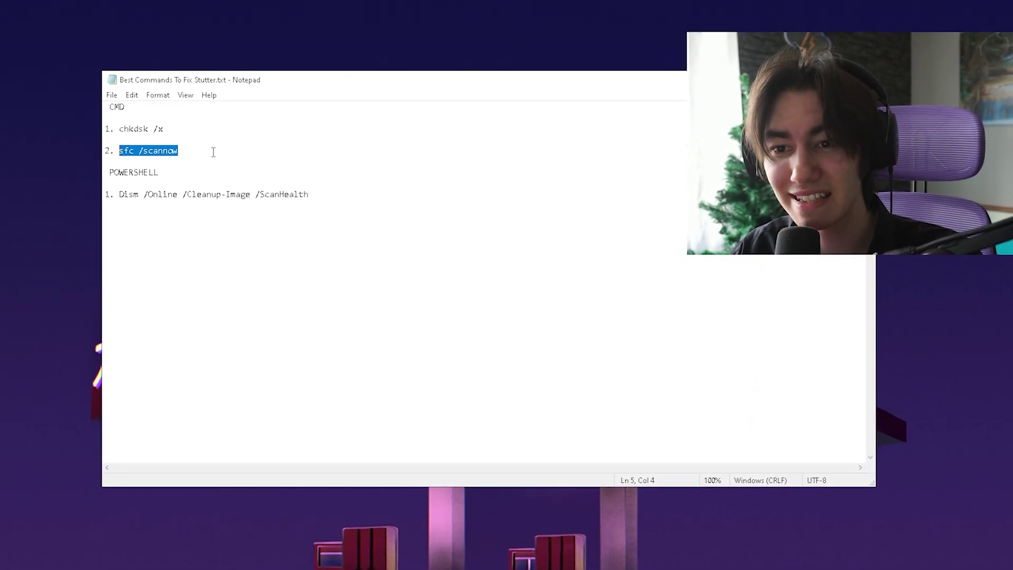
pyautogui.hotkey('alt', 'Tab')
pyautogui.write('sfc /scannow')
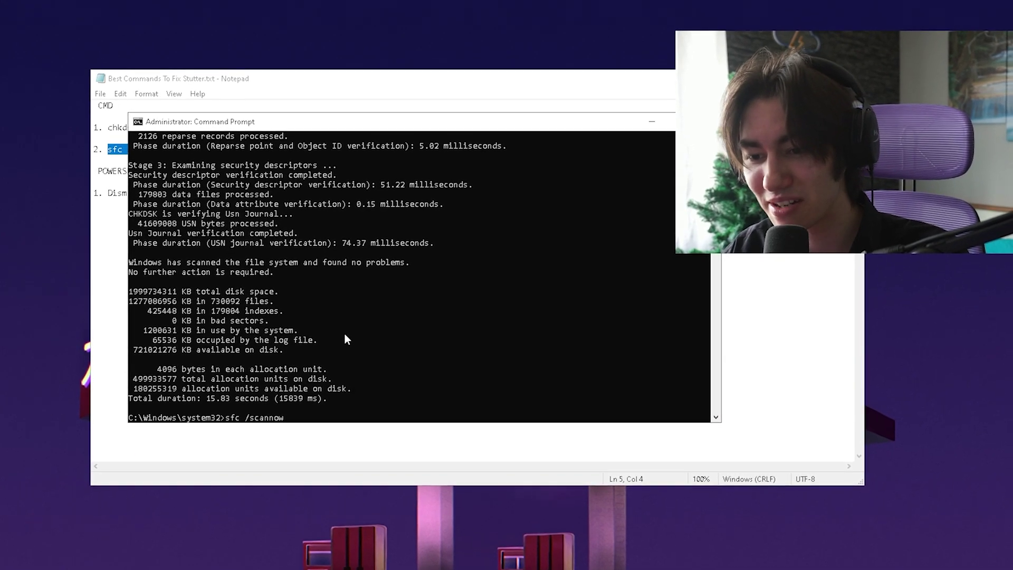
pyautogui.press('Return')
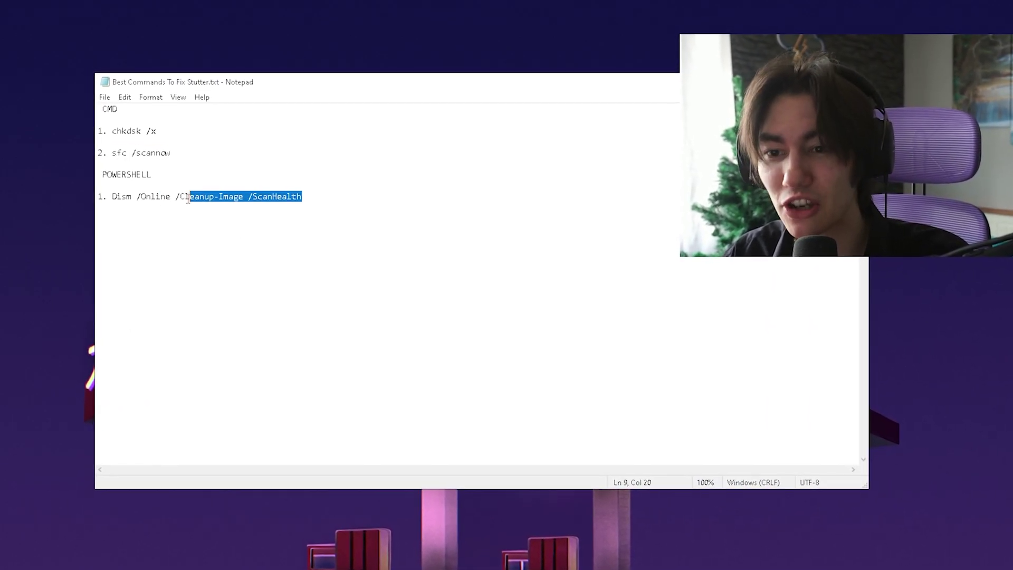
# - Run Dism /Online /Cleanup-Image /ScanHealth in an administrator Windows PowerShell
pyautogui.press('super')
pyautogui.write('powershell')
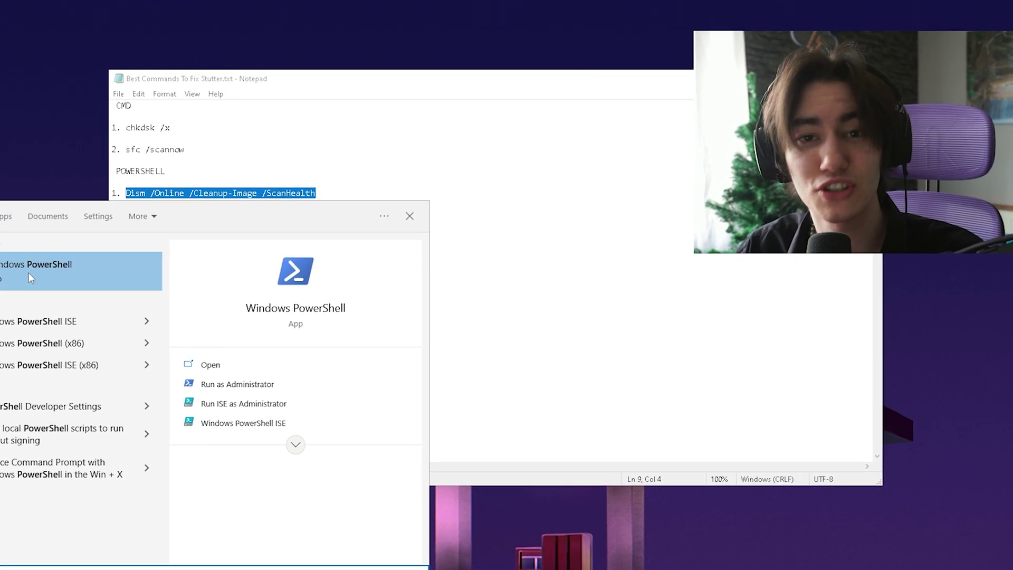
pyautogui.rightClick(38, 271)
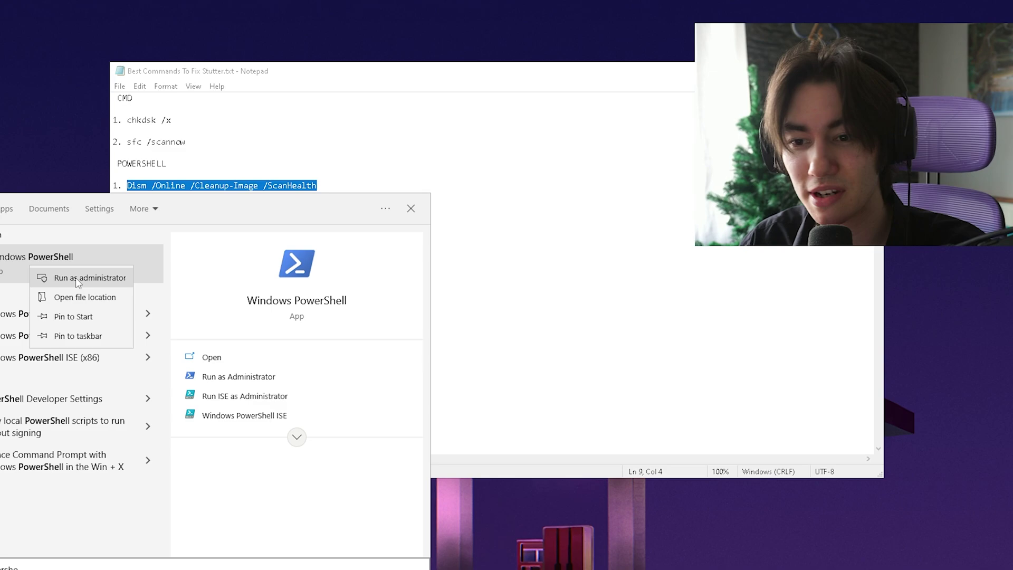
pyautogui.click(73, 286)
pyautogui.rightClick(207, 111)
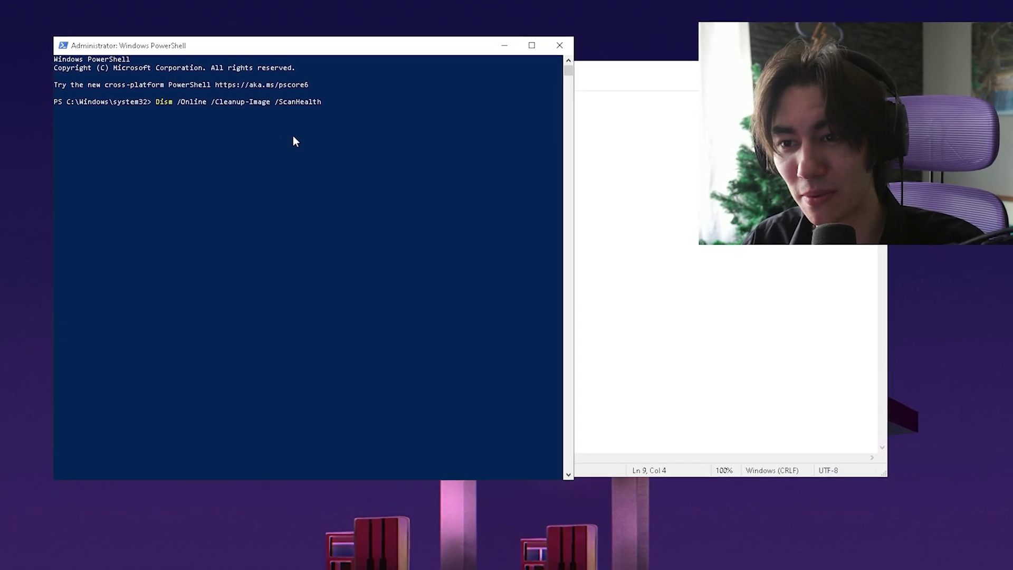
pyautogui.press('Return')
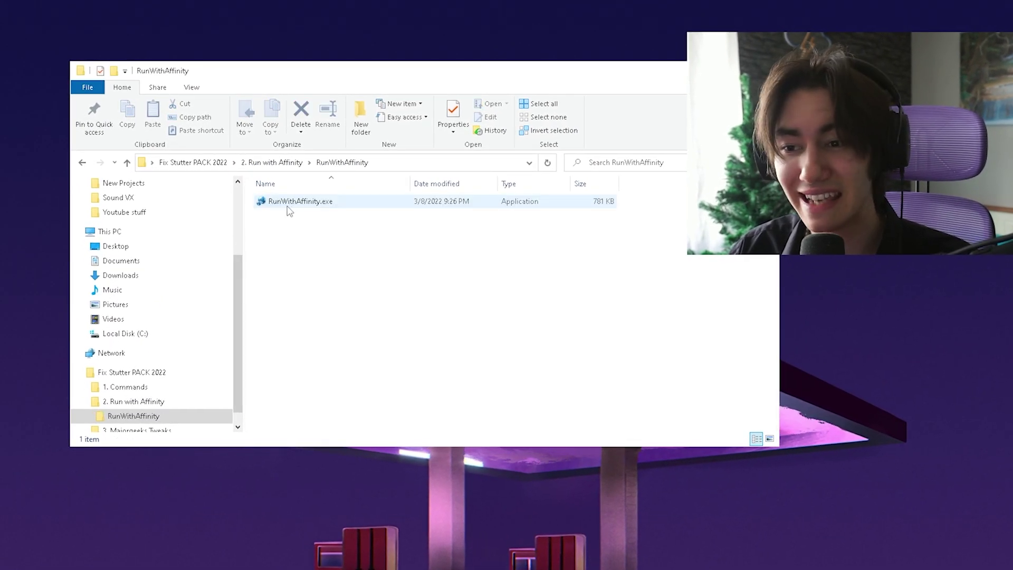
# - Launch RunWithAffinity.exe and keep the processor affinity at 32
pyautogui.doubleClick(300, 201)
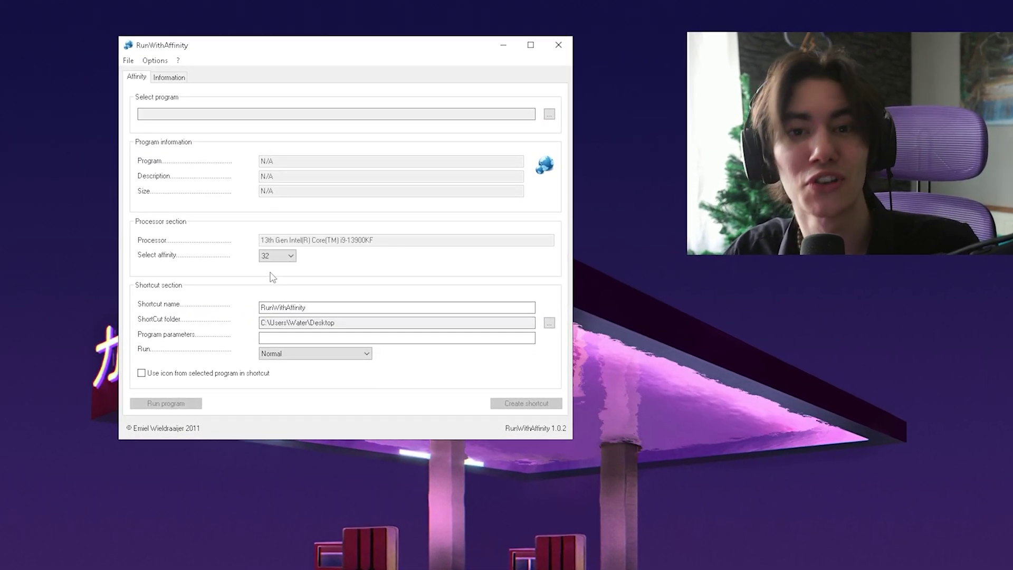
pyautogui.click(277, 256)
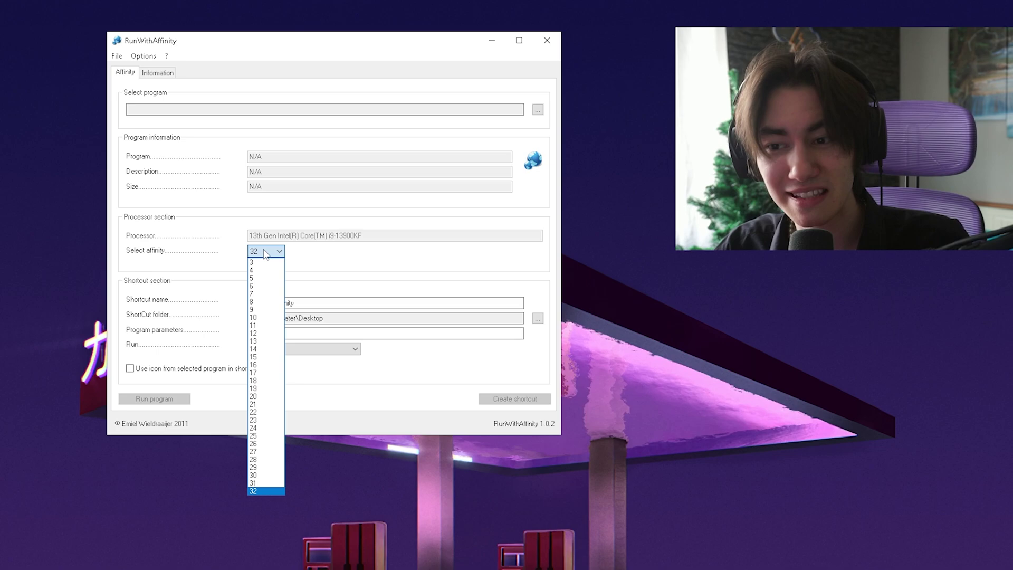
pyautogui.click(265, 254)
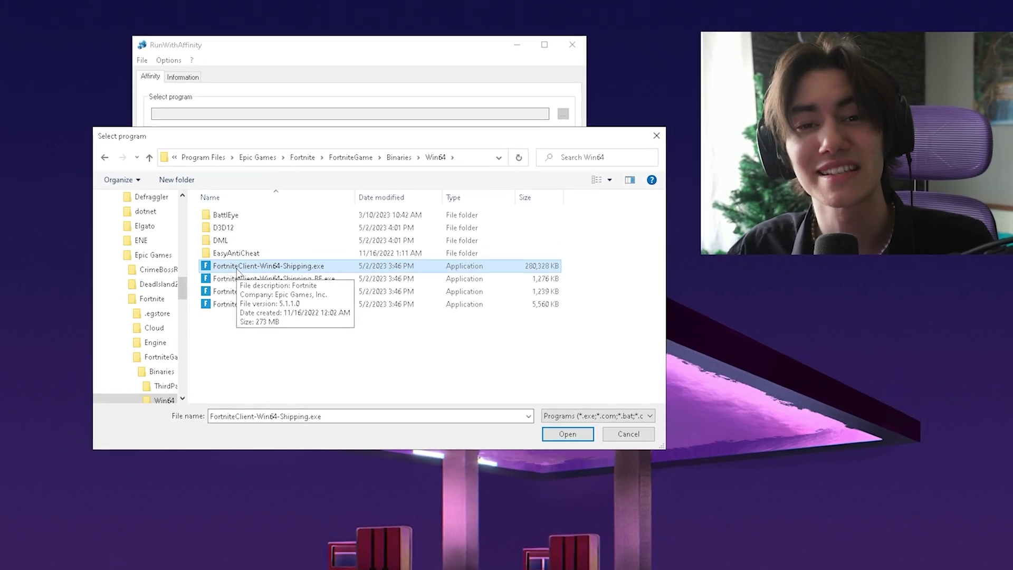
# - Confirm FortniteClient-Win64-Shipping.exe, keep affinity 32, and create the desktop shortcut
pyautogui.click(558, 429)
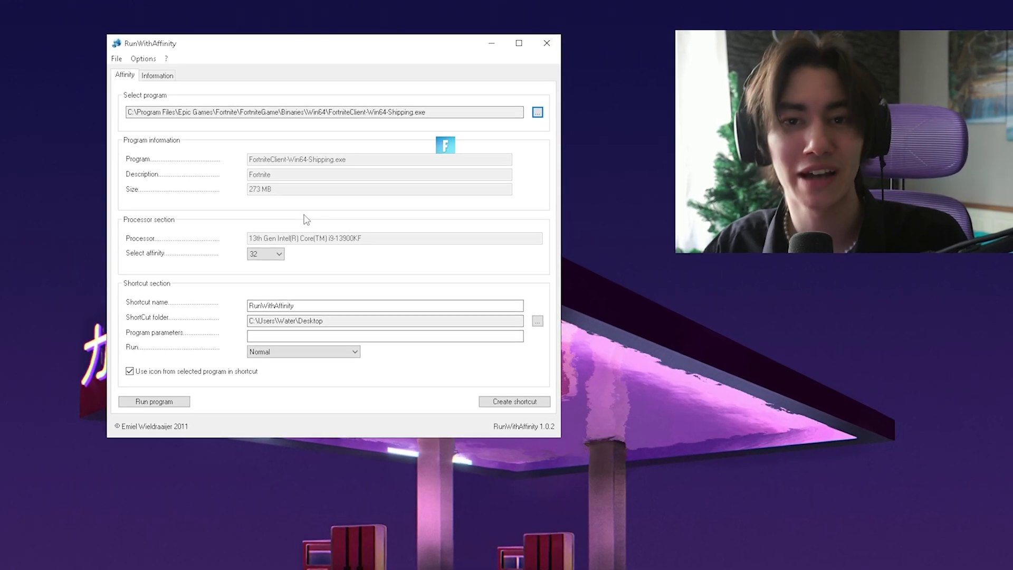
pyautogui.click(280, 250)
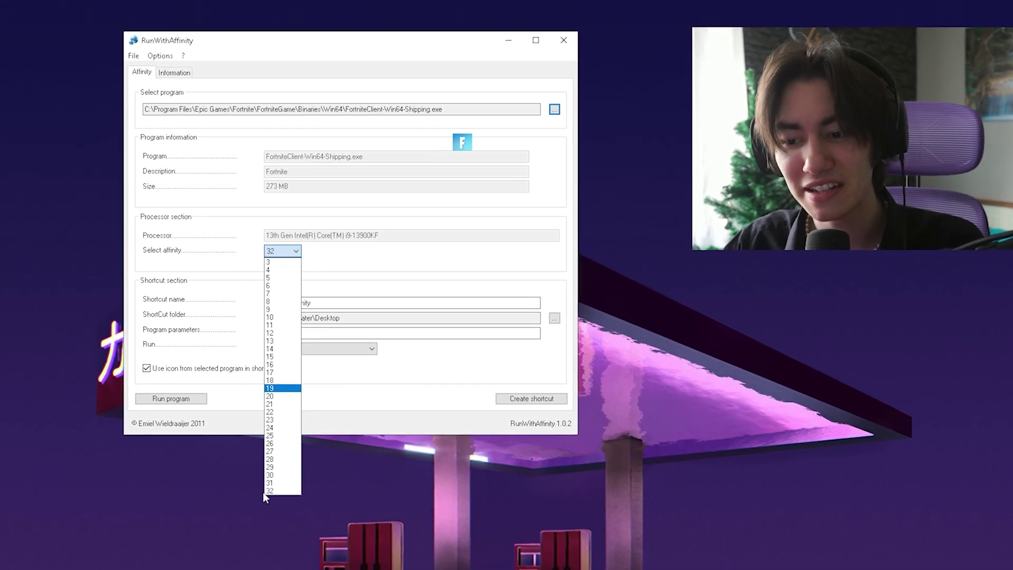
pyautogui.click(268, 492)
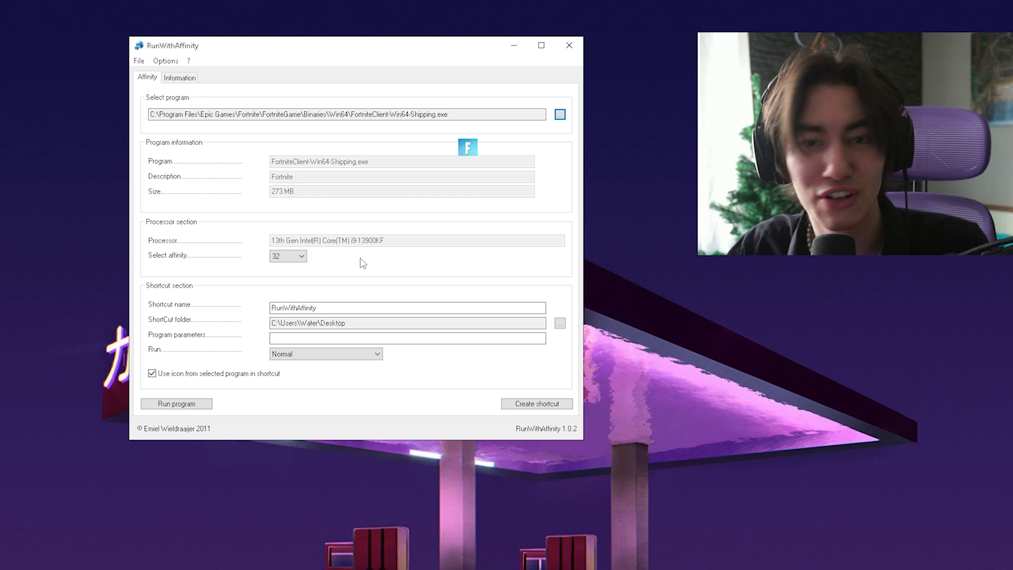
pyautogui.click(541, 402)
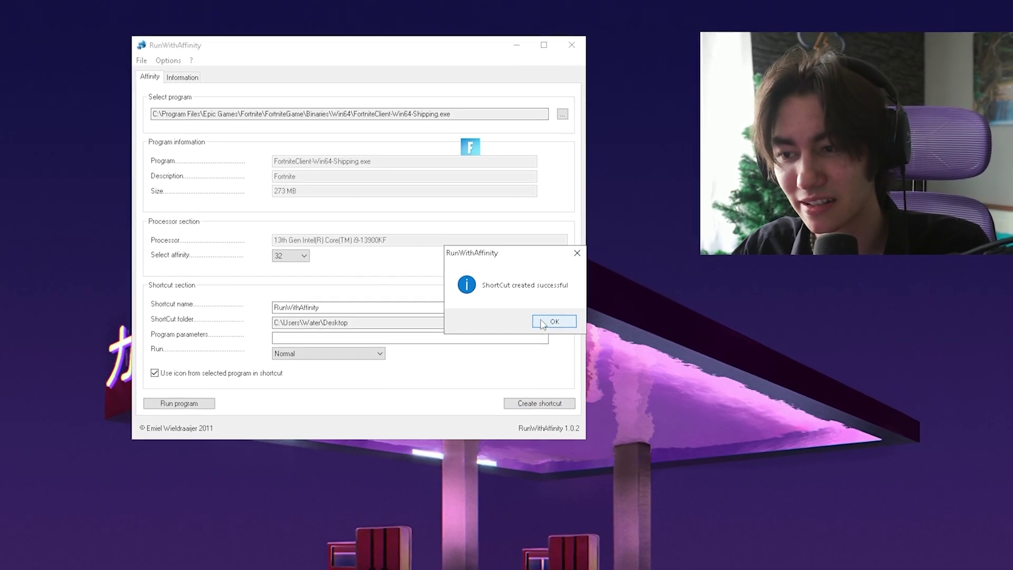
# - Dismiss the 'ShortCut created successful' message, then press Delete on the desktop
pyautogui.click(553, 319)
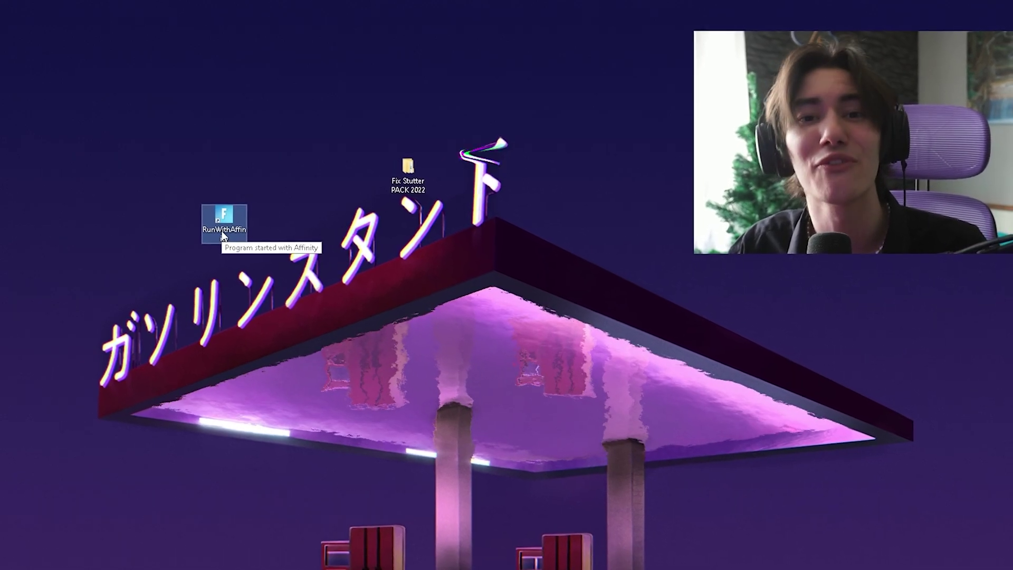
pyautogui.press('Delete')
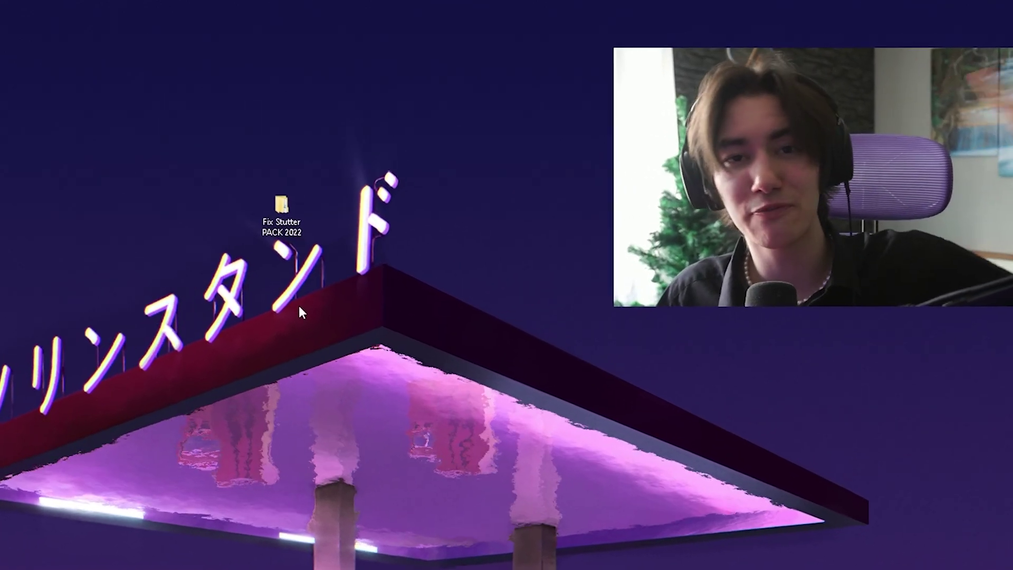